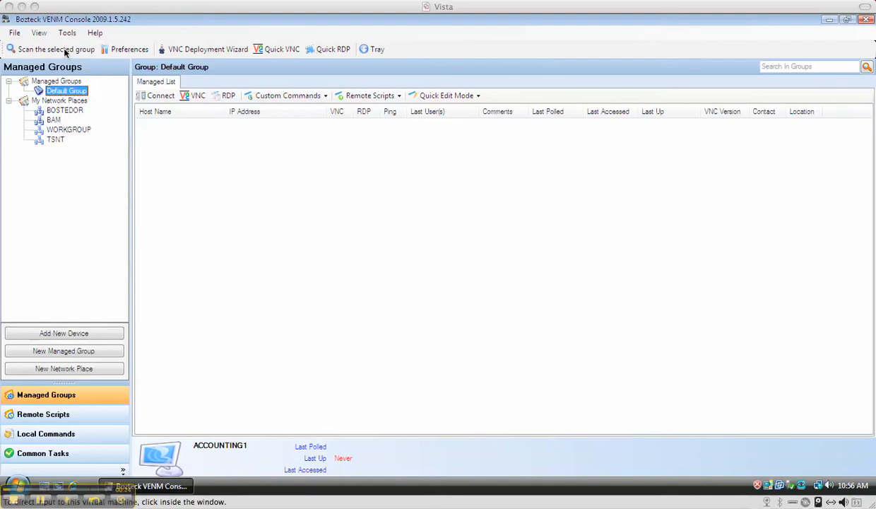
pyautogui.click(157, 37)
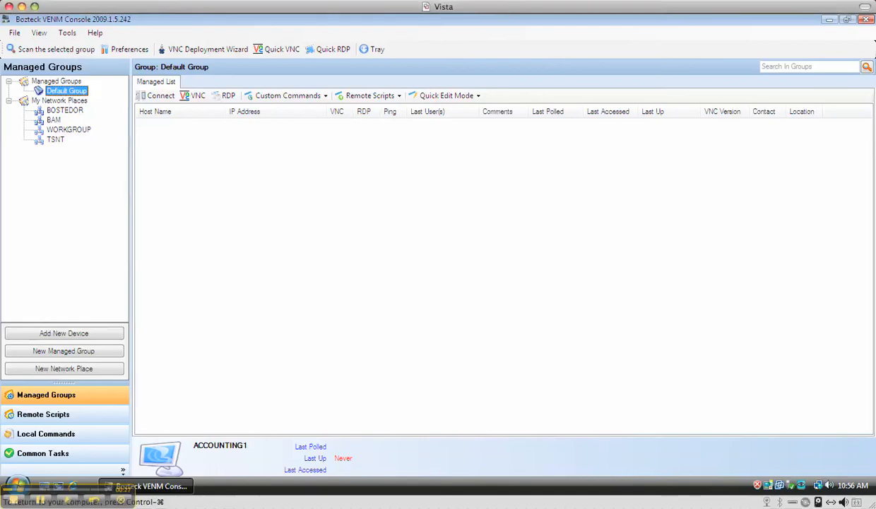
pyautogui.click(57, 140)
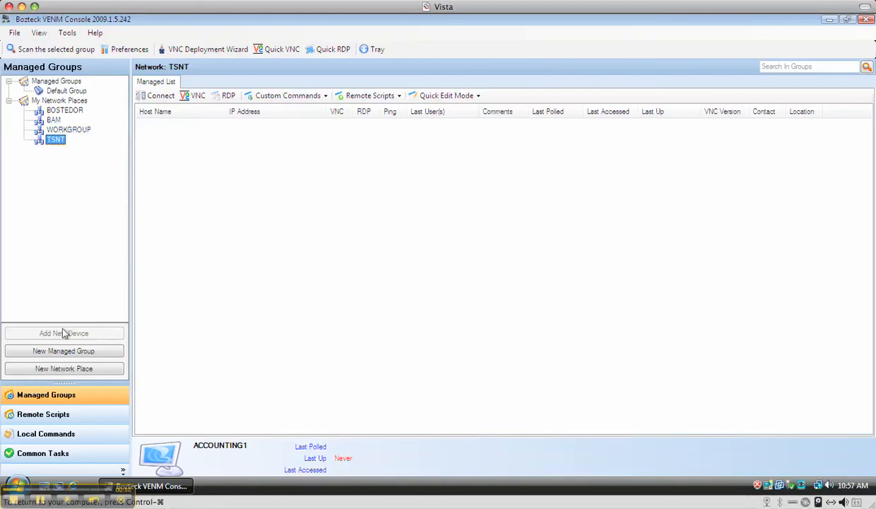
pyautogui.click(60, 368)
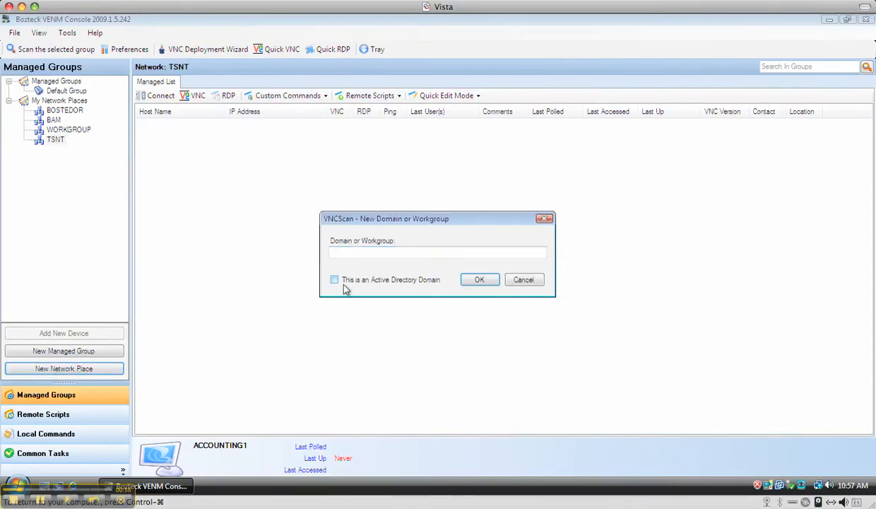
pyautogui.click(523, 280)
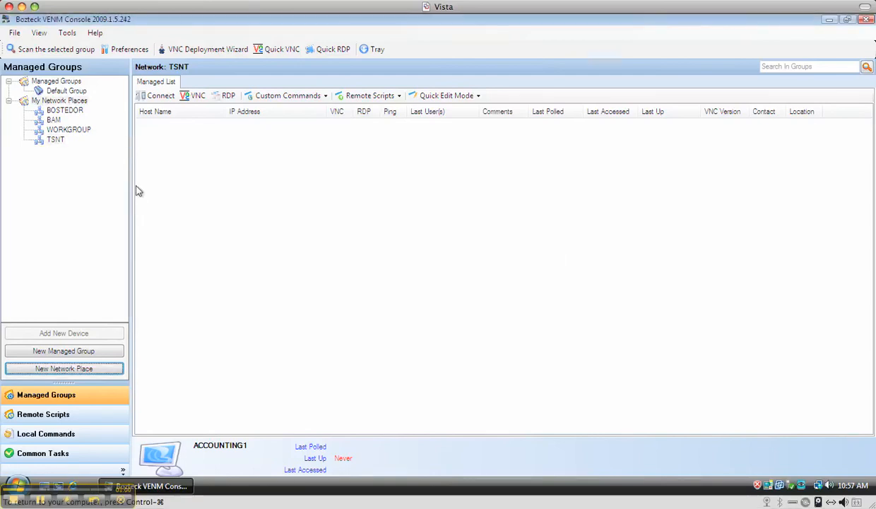
# Refresh the list of computers in the TSNT network domain
pyautogui.click(55, 140)
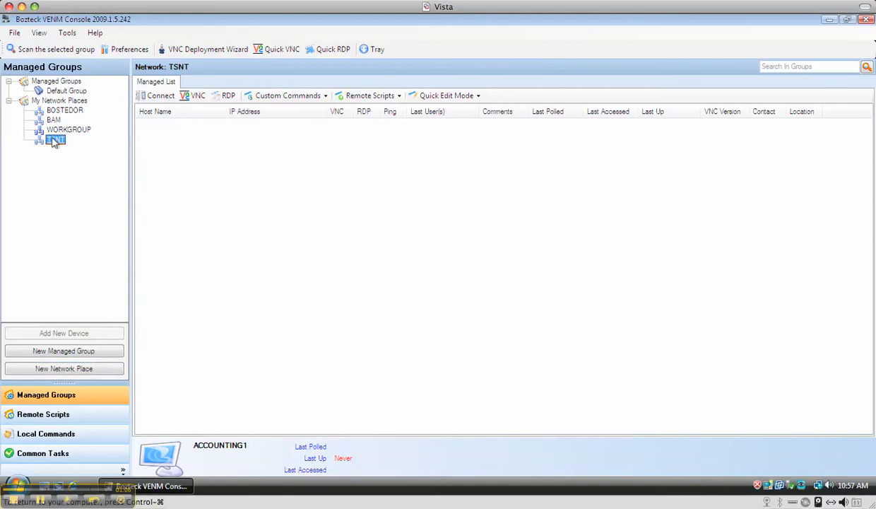
pyautogui.rightClick(54, 140)
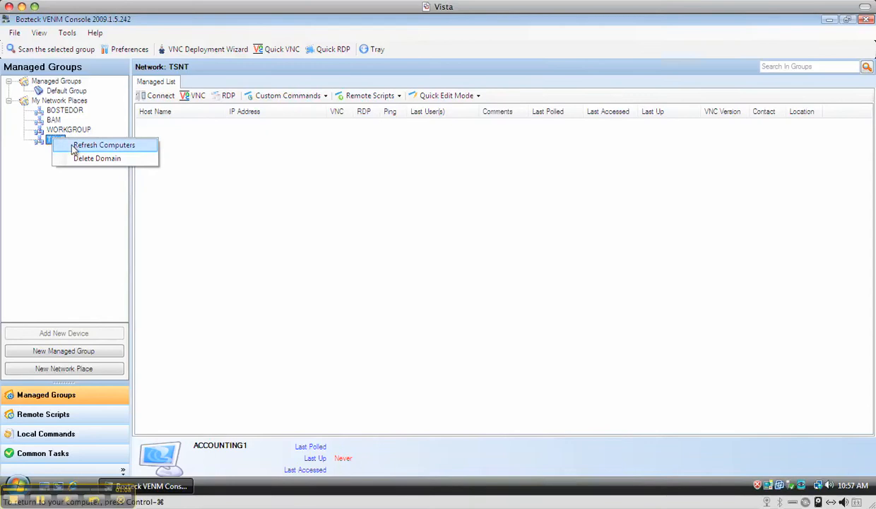
pyautogui.click(74, 147)
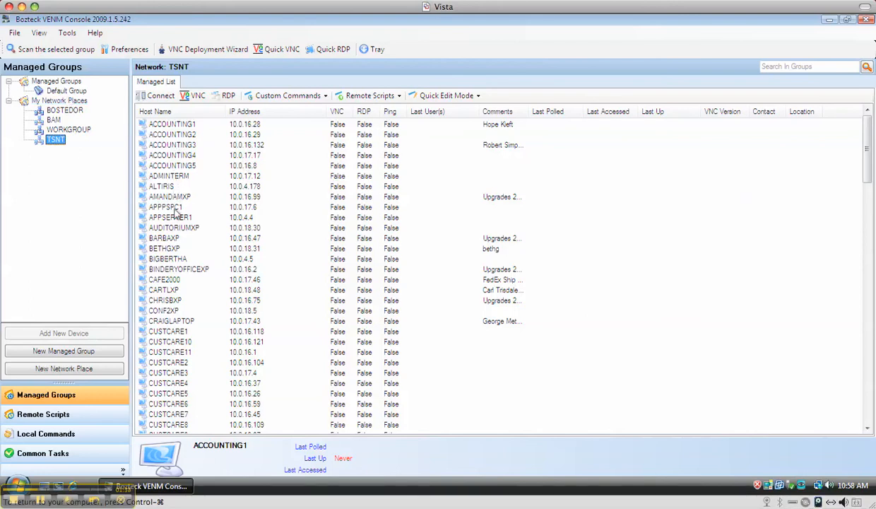
# Add TRAINING1, TRAINING4, TRAINING5 and TRAINING6 from the TSNT computer list to the Default Group
pyautogui.moveTo(872, 177); pyautogui.dragTo(795, 408)
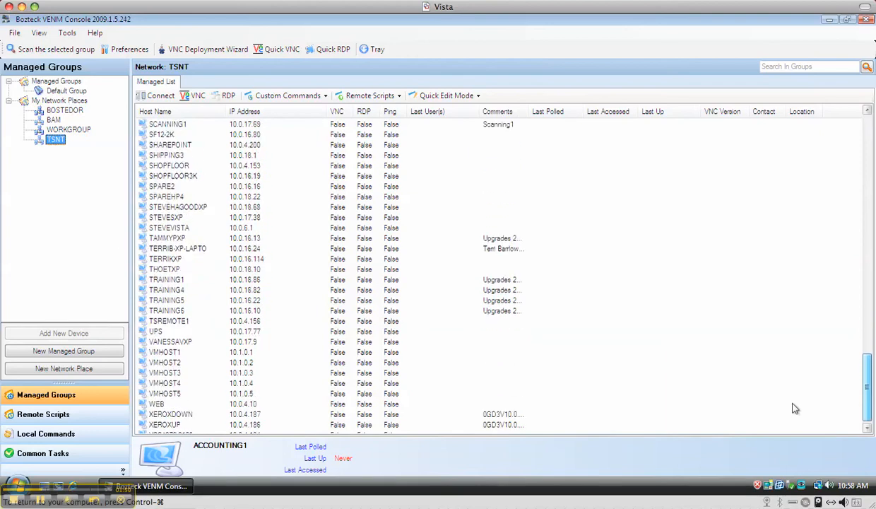
pyautogui.click(164, 279)
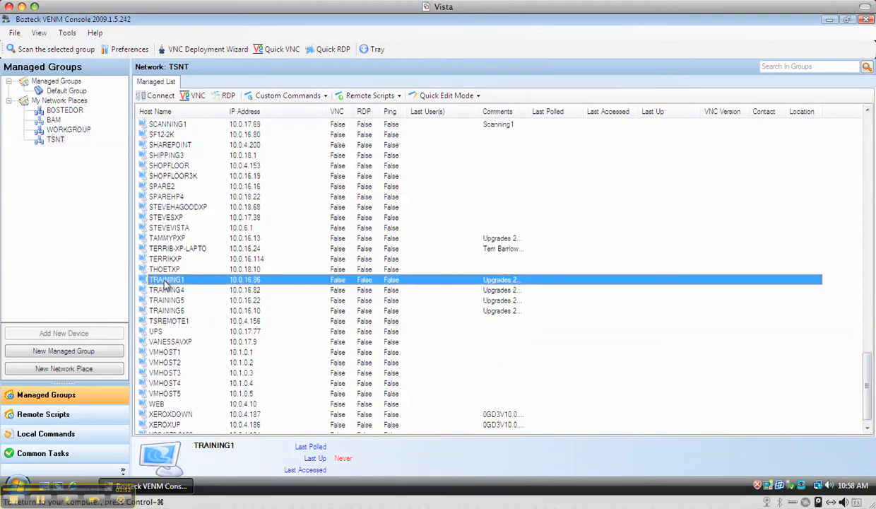
pyautogui.keyDown('shift'); pyautogui.click(165, 310); pyautogui.keyUp('shift')
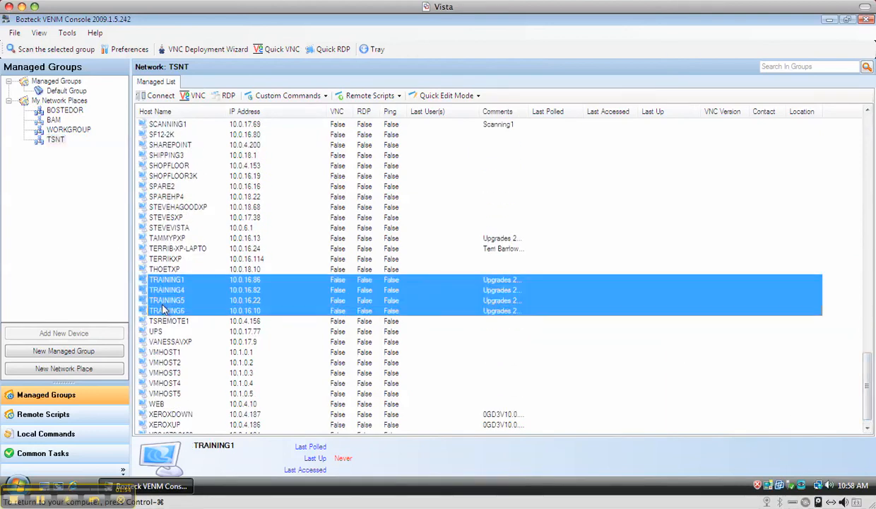
pyautogui.moveTo(160, 292); pyautogui.dragTo(71, 92)
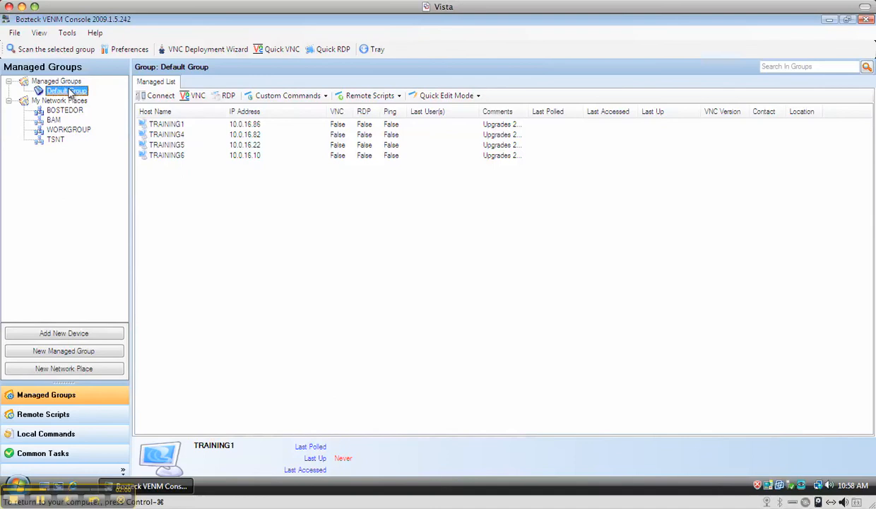
pyautogui.click(39, 501)
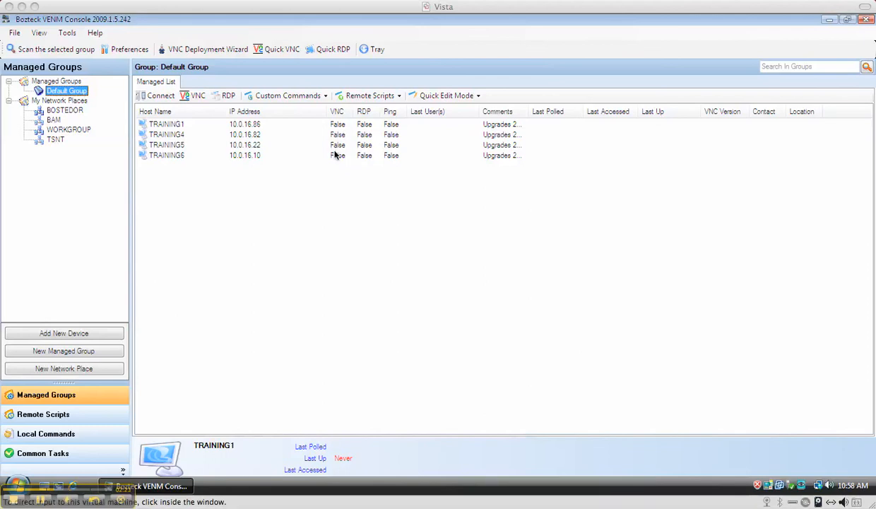
# Rescan all four training computers in the Default Group
pyautogui.click(168, 133)
pyautogui.click(168, 130)
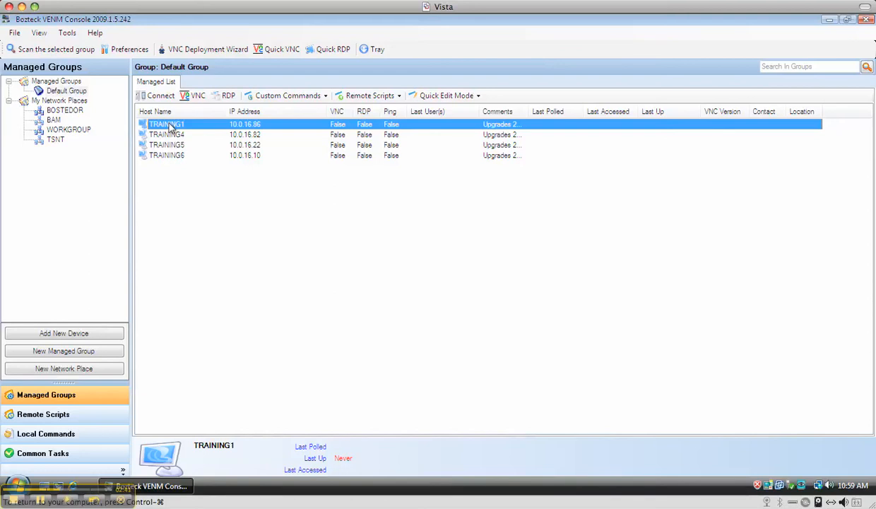
pyautogui.keyDown('shift'); pyautogui.click(168, 156); pyautogui.keyUp('shift')
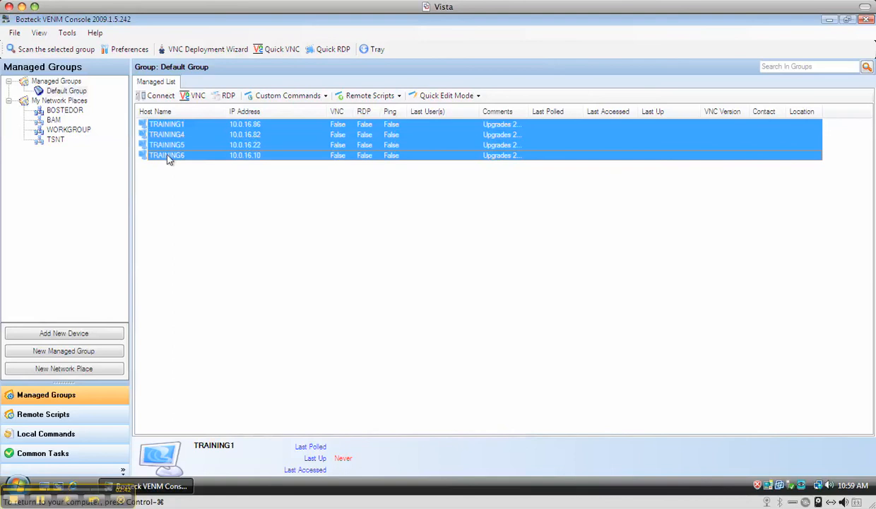
pyautogui.rightClick(168, 157)
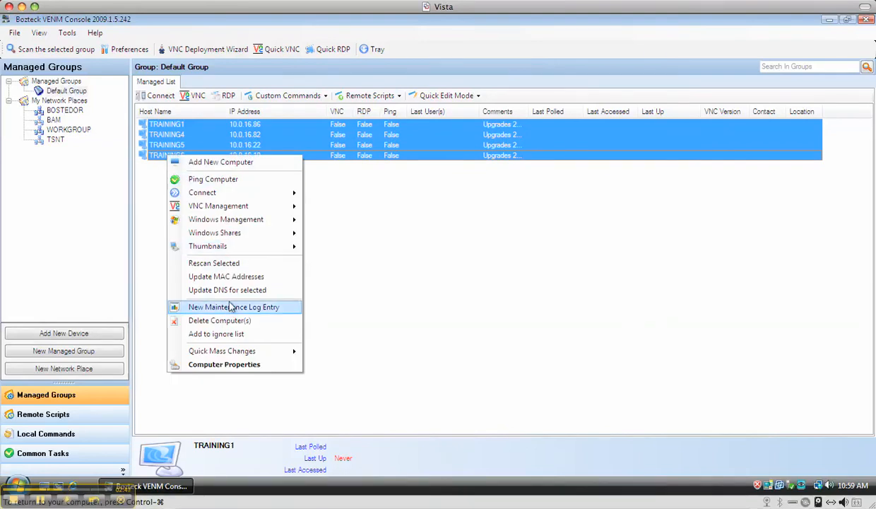
pyautogui.click(234, 266)
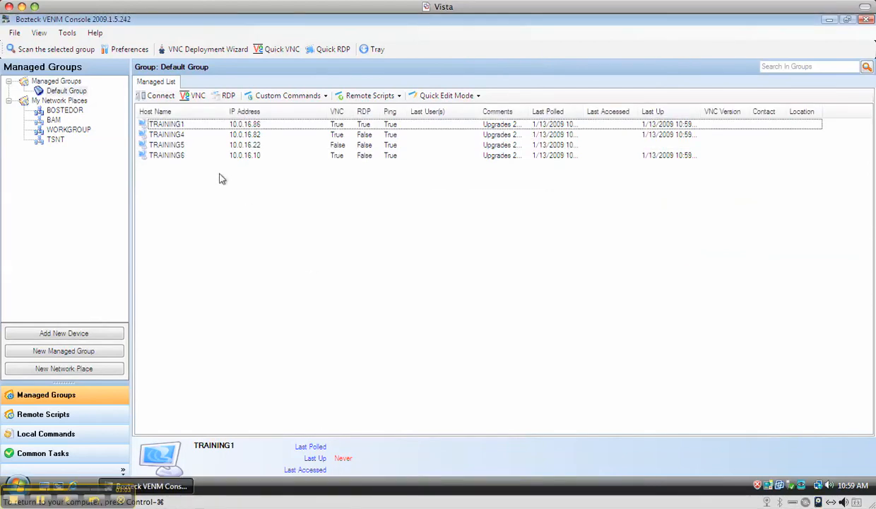
# Start a VNC deployment for TRAINING5 with a new ULTRA105 profile named "UtraVNC 105 msllogin" and enter the server password
pyautogui.click(180, 145)
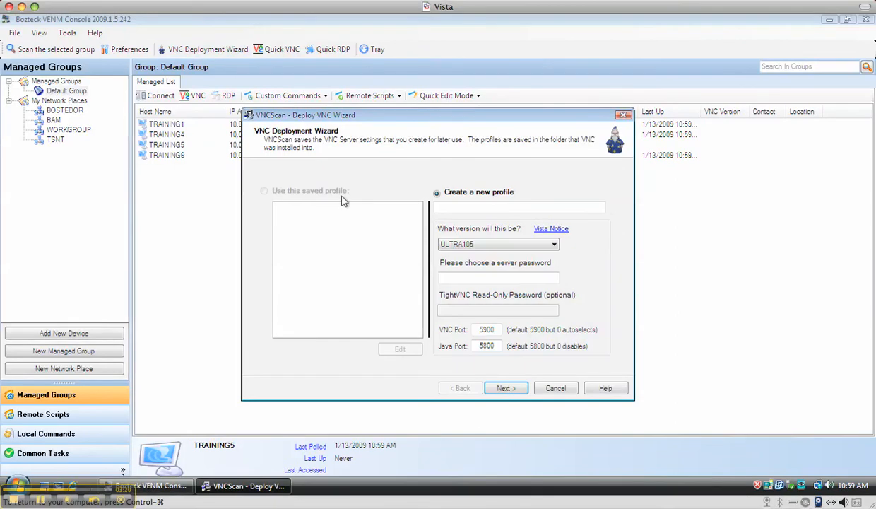
pyautogui.click(453, 210)
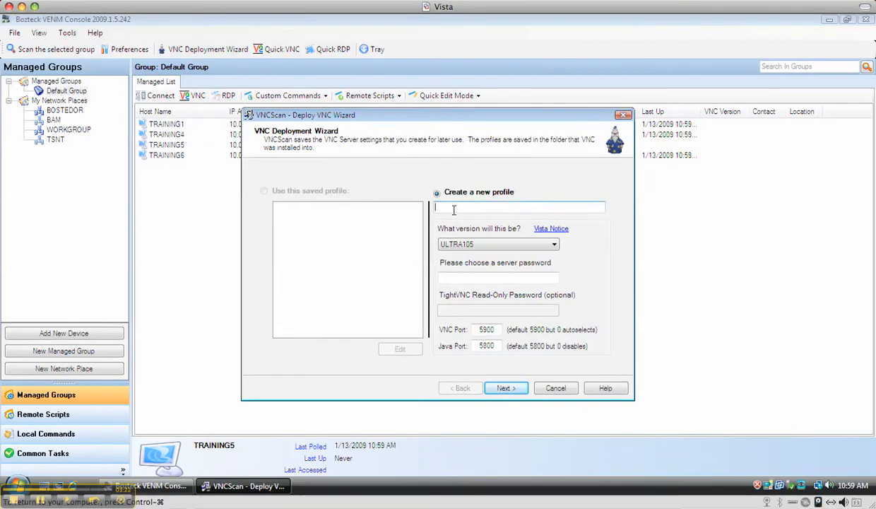
pyautogui.write('UltraVNC 105 ms')
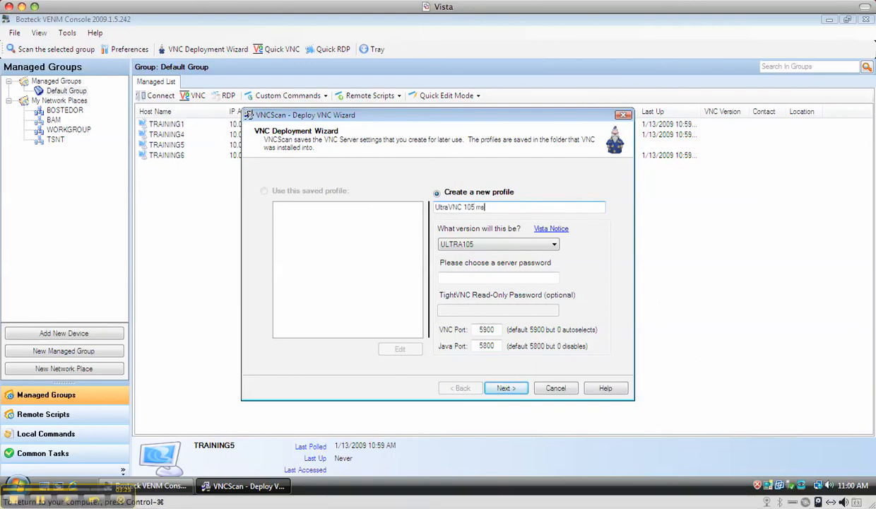
pyautogui.write('ilogin')
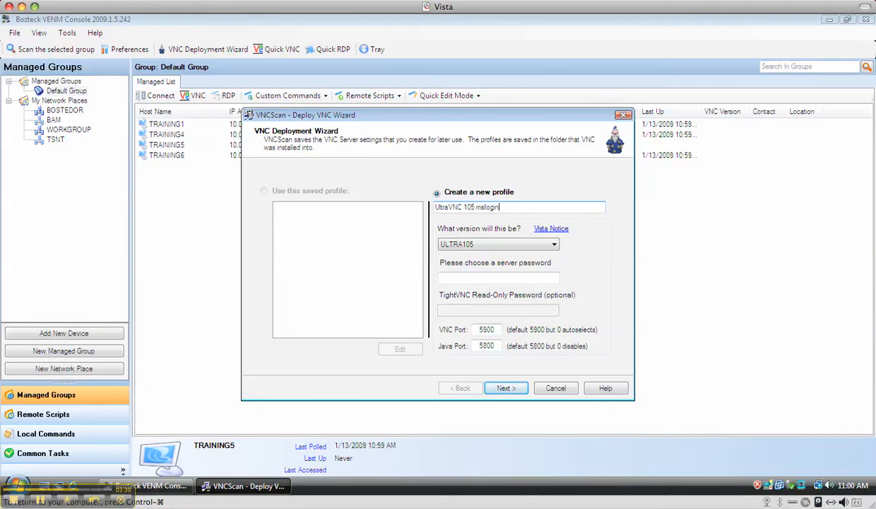
pyautogui.click(467, 275)
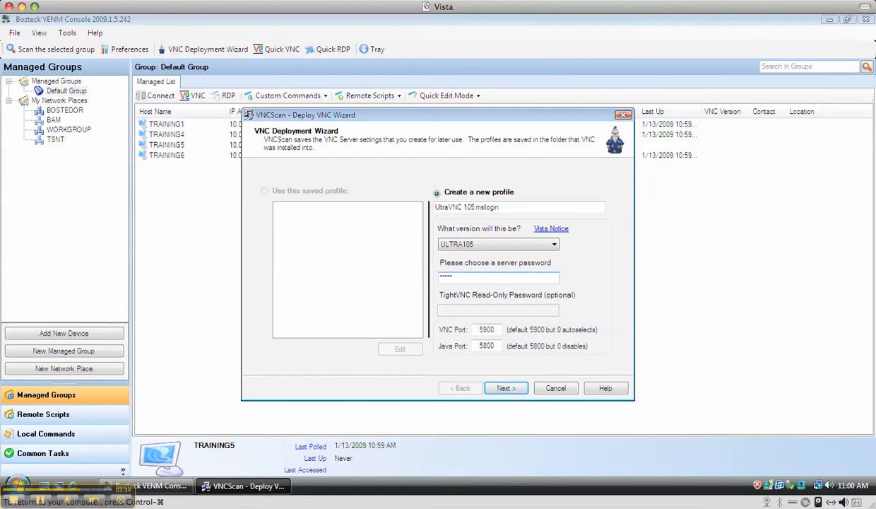
pyautogui.press('Return')
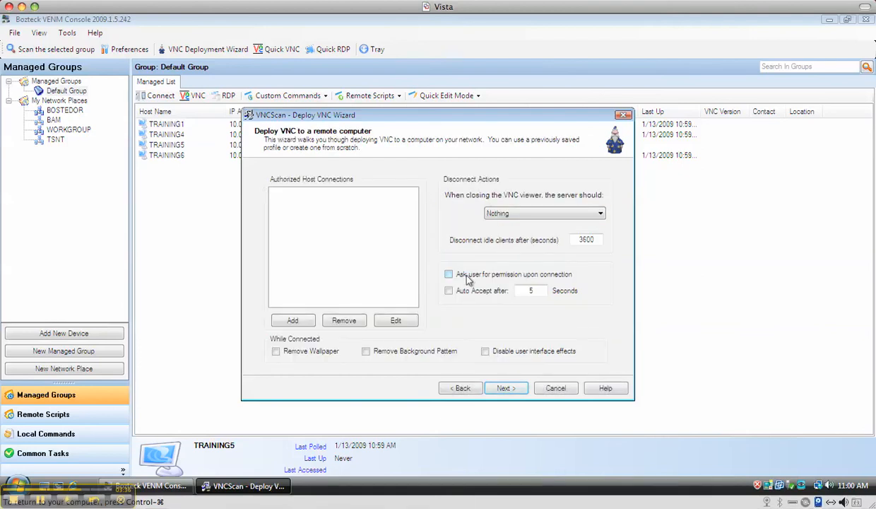
# Accept the remaining profile settings with Force Windows Logon enabled and the ACL allowing "Administrators" with 0x3
pyautogui.click(506, 388)
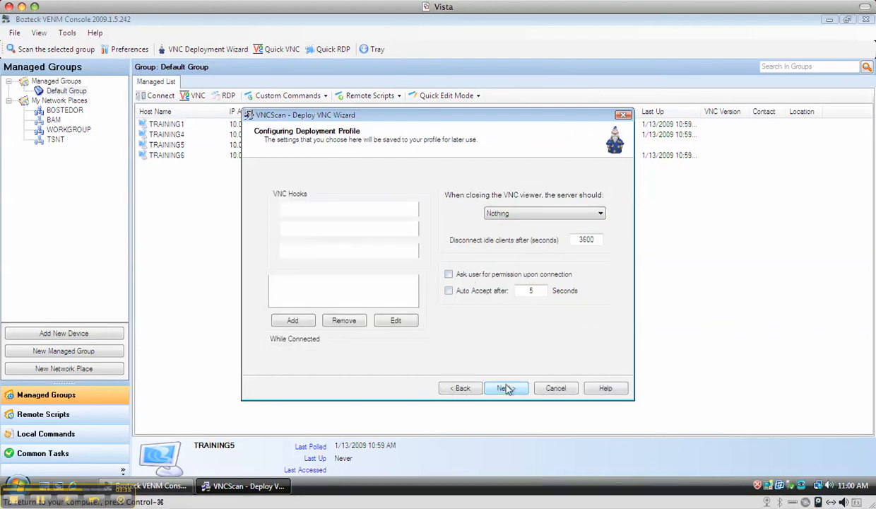
pyautogui.click(506, 388)
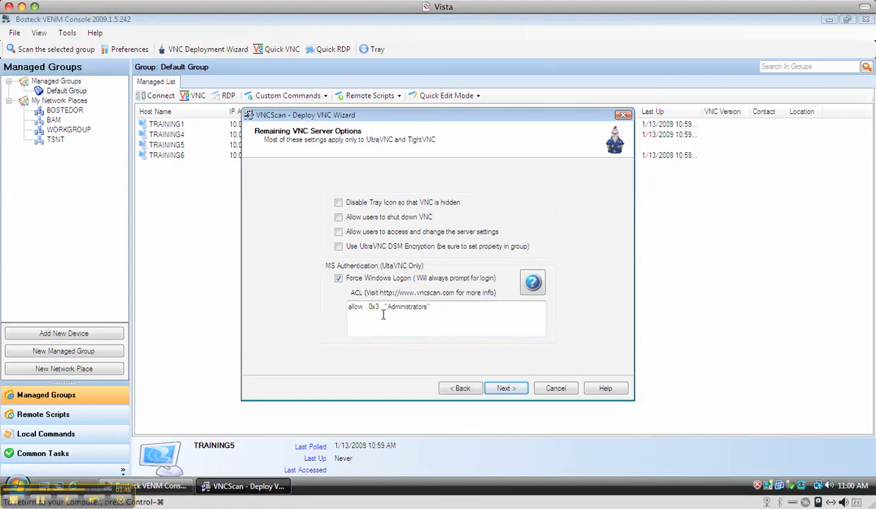
pyautogui.click(504, 389)
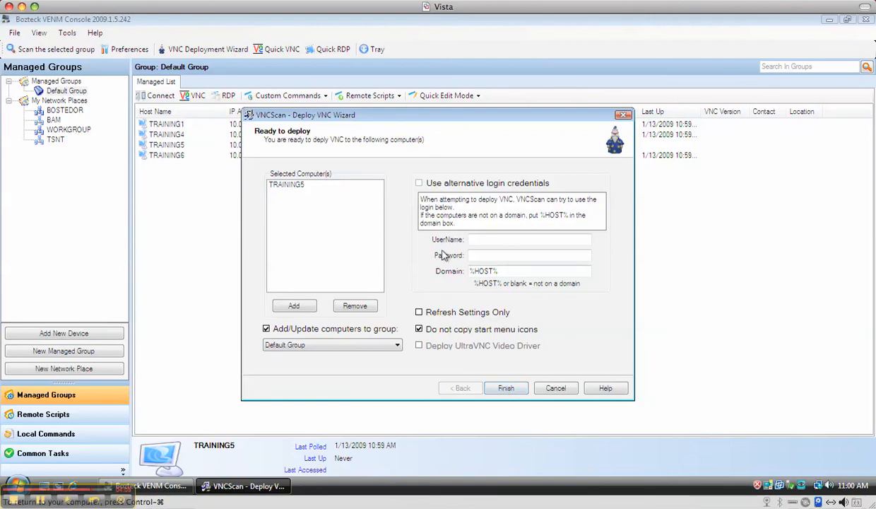
# Deploy VNC to TRAINING5 using alternative login credentials: user name administrator, the account password and domain TSNT
pyautogui.click(420, 183)
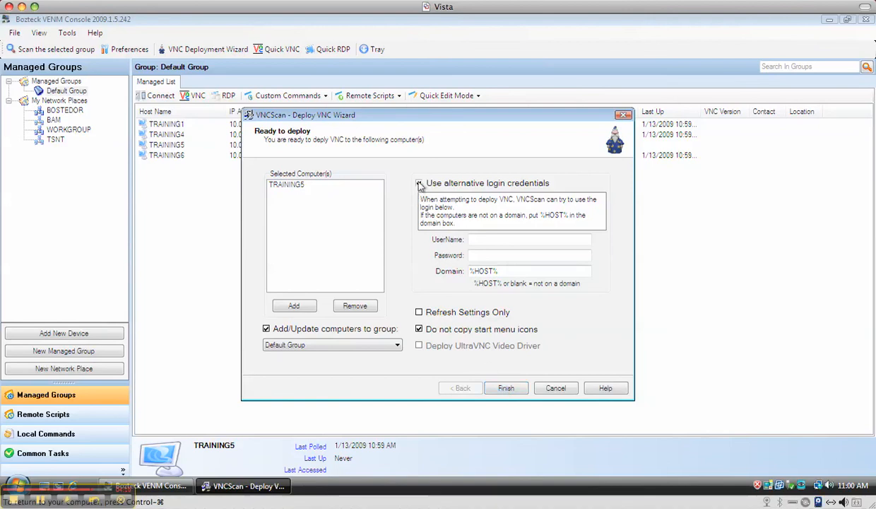
pyautogui.click(490, 238)
pyautogui.write('administrator')
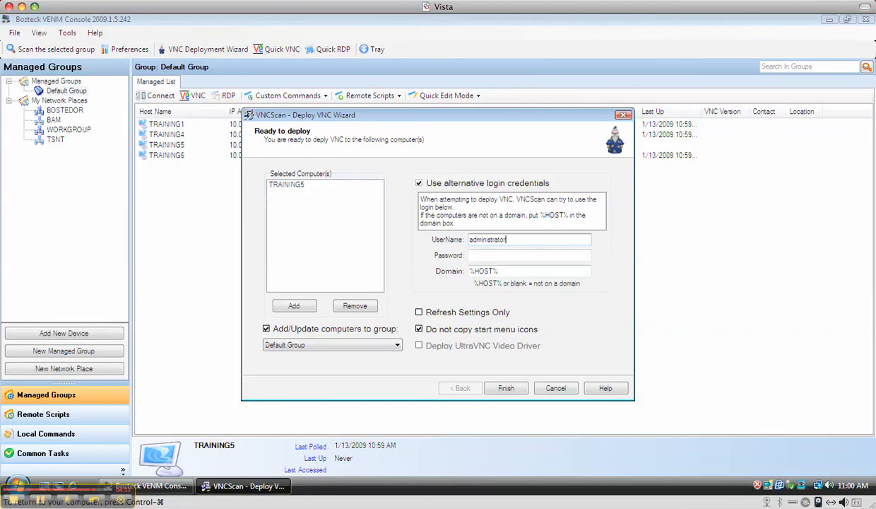
pyautogui.write('*')
pyautogui.press('Tab')
pyautogui.write('TSNT')
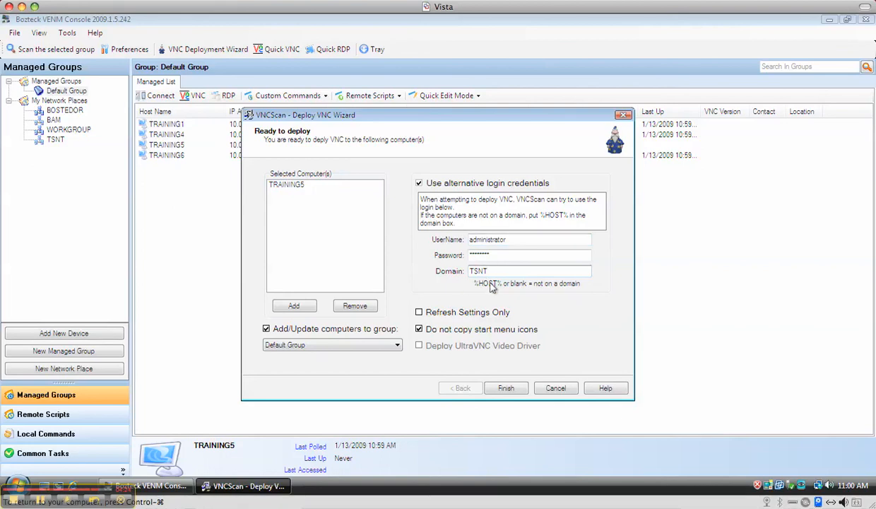
pyautogui.click(500, 391)
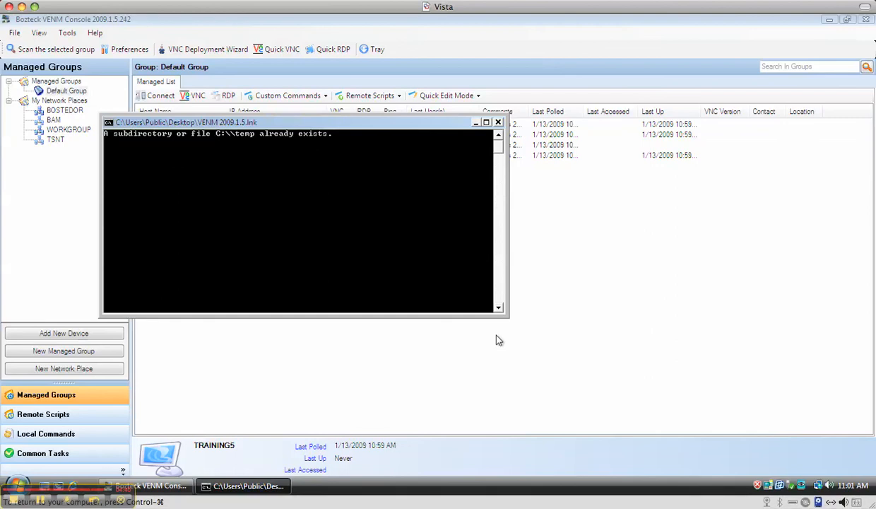
# Minimize the deployment's command window and start a remote connection to TRAINING1
pyautogui.moveTo(419, 126); pyautogui.dragTo(456, 144)
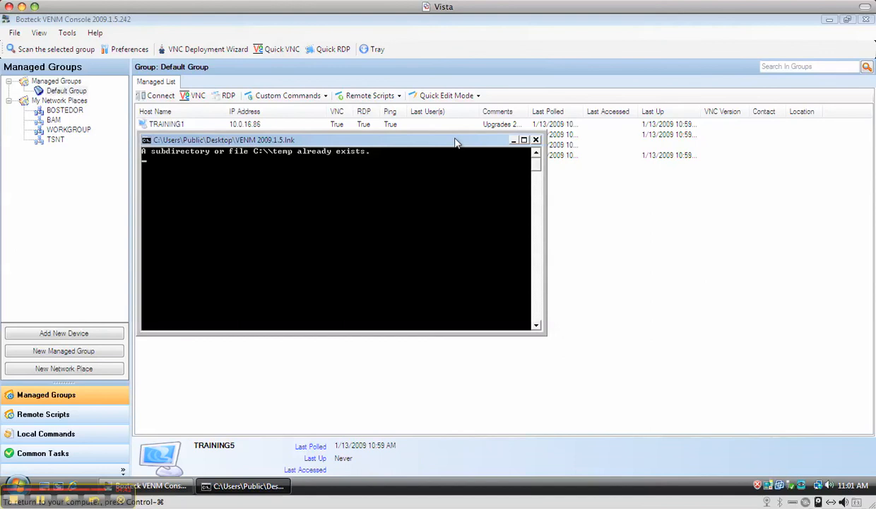
pyautogui.click(514, 141)
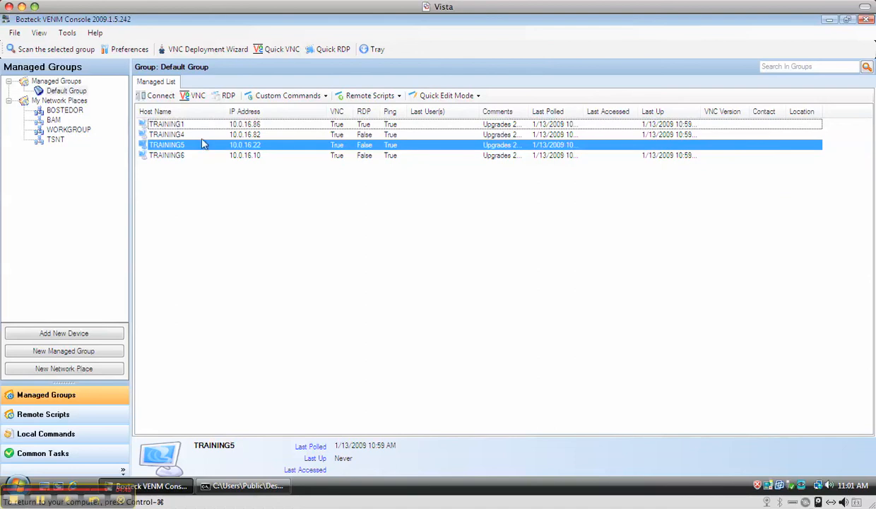
pyautogui.click(188, 125)
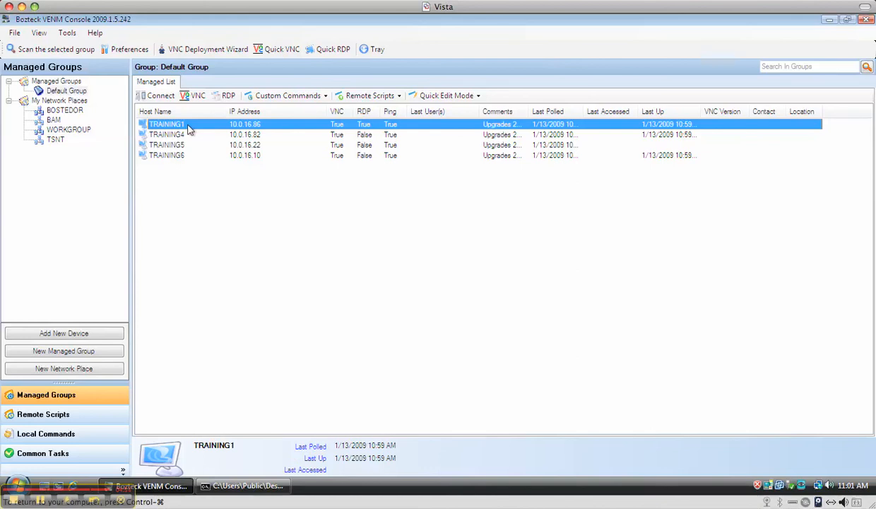
pyautogui.doubleClick(188, 126)
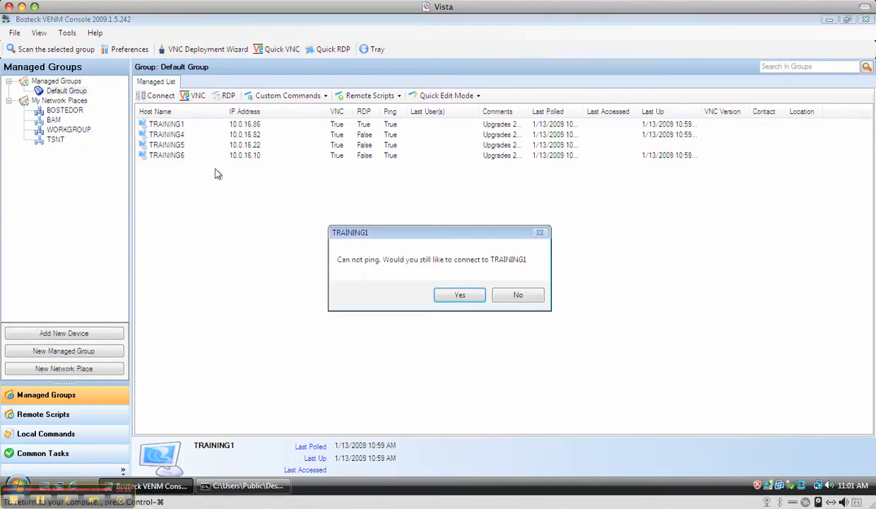